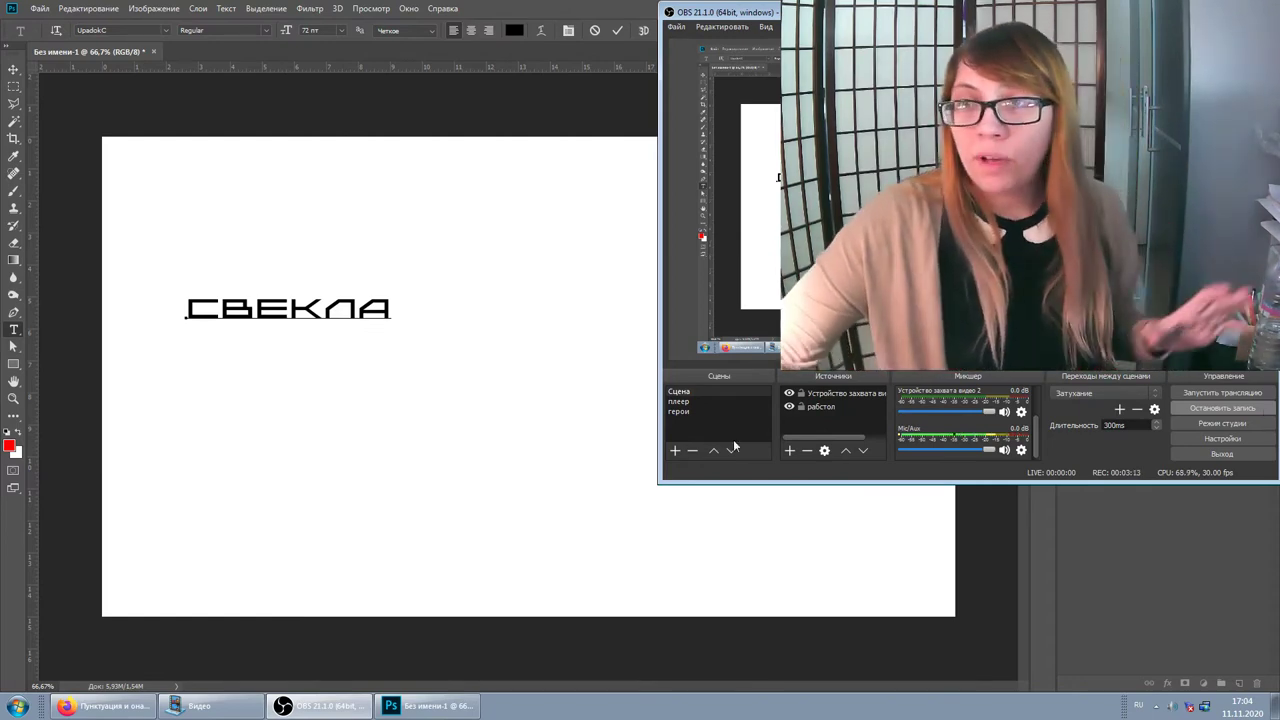
Step: Refocus Photoshop and delete the trial 'ЕЕ' letters, leaving only 'свекла' at 72 pt
{"action": "left_click", "coordinate": [516, 8]}
{"action": "type", "text": "ЕЕ"}
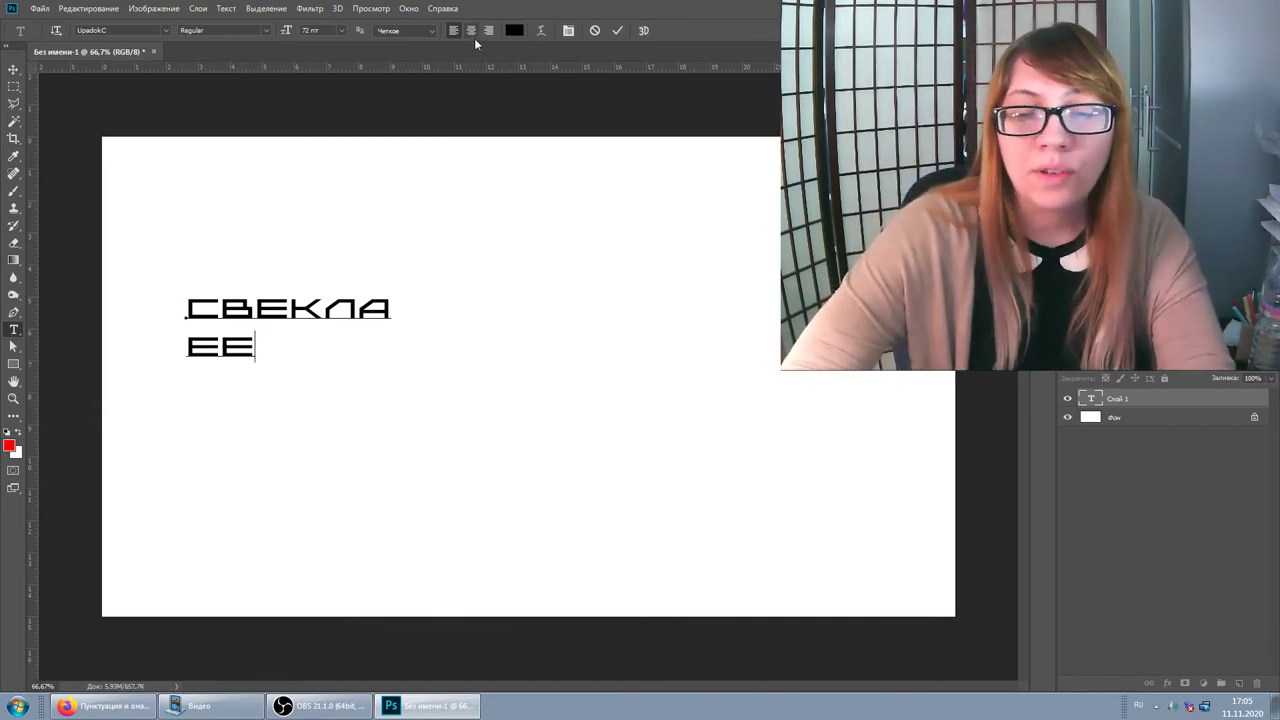
{"action": "key", "text": "BackSpace"}
{"action": "key", "text": "BackSpace"}
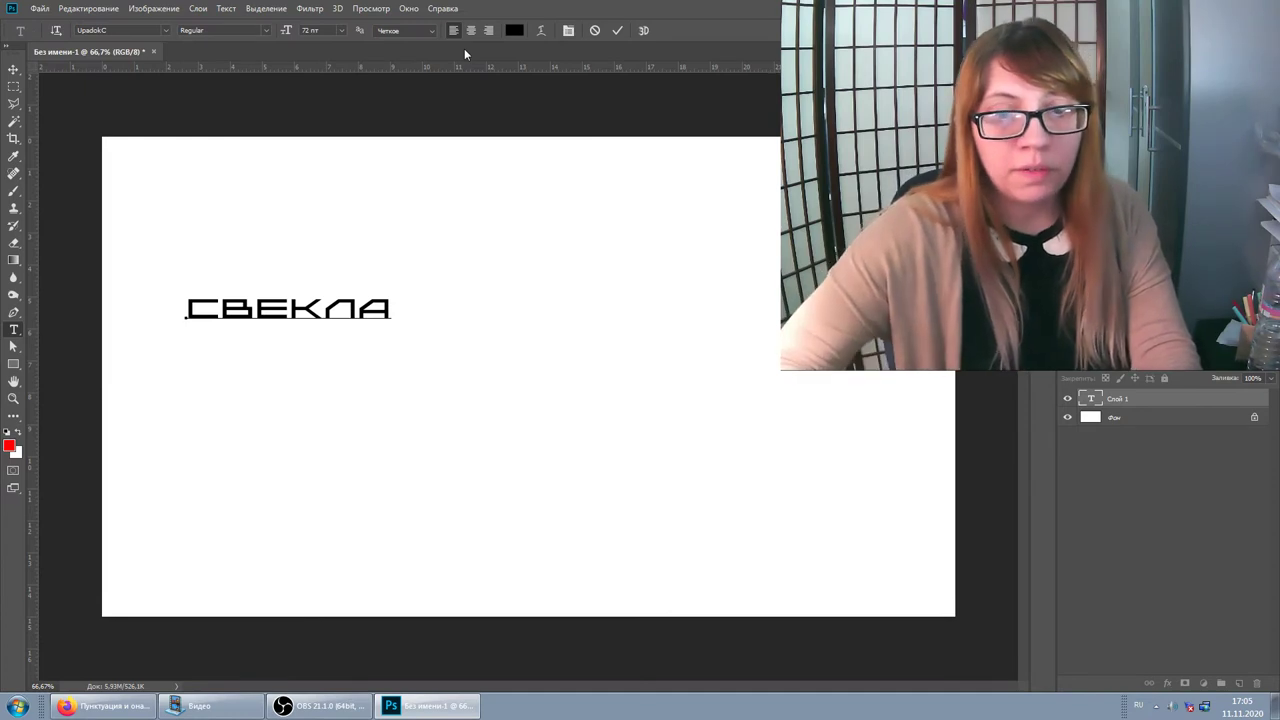
Step: Enter 'рлде' as the second line under 'свекла' and commit the text
{"action": "type", "text": "Рлдь"}
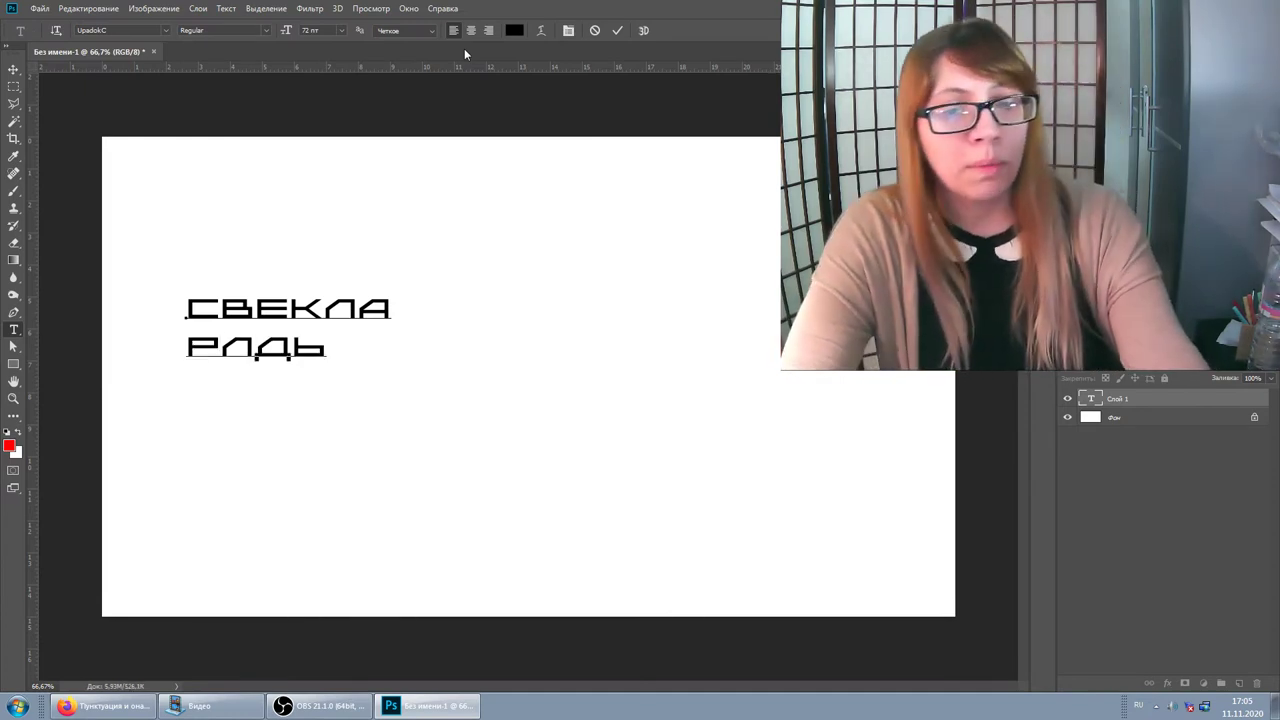
{"action": "type", "text": "Ё"}
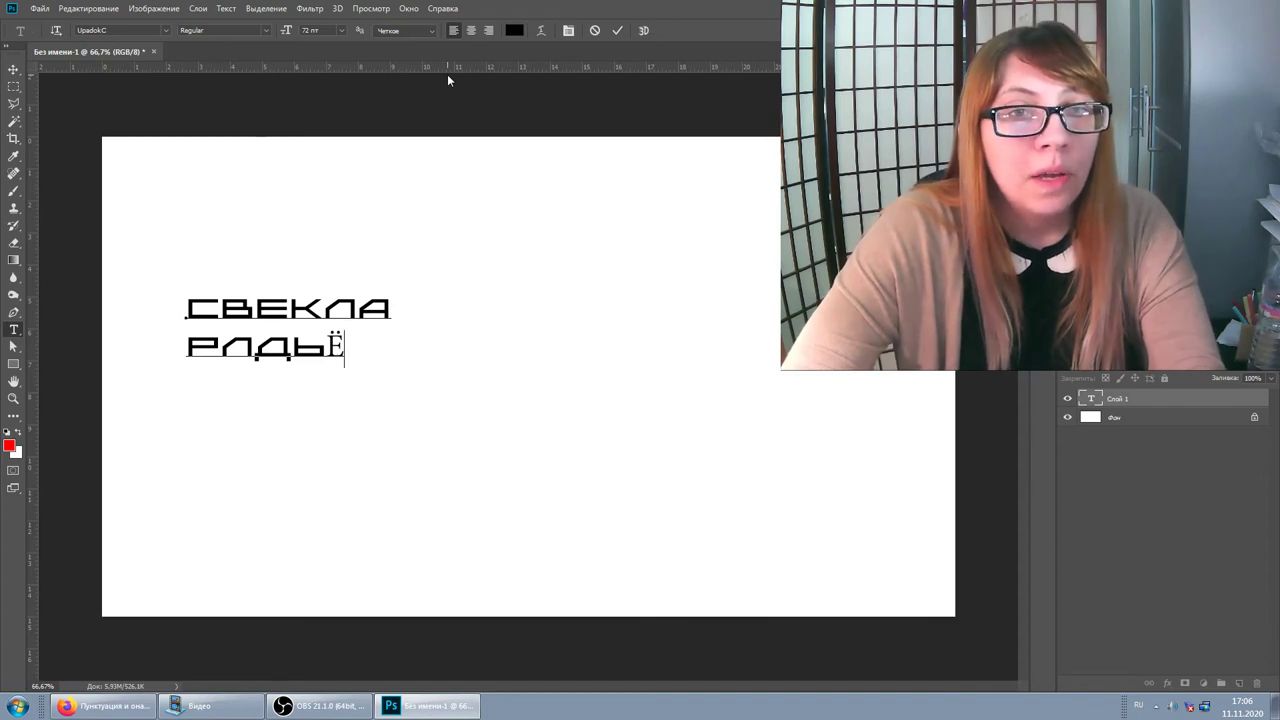
{"action": "key", "text": "BackSpace"}
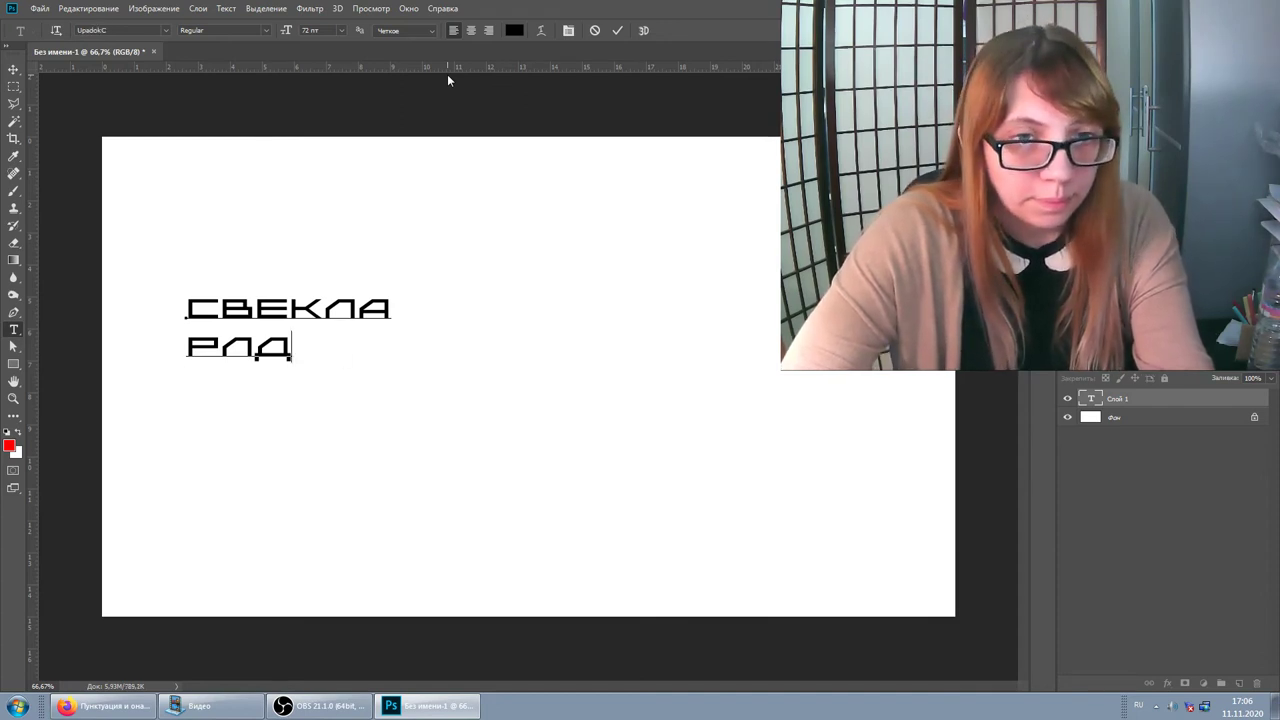
{"action": "key", "text": "BackSpace"}
{"action": "type", "text": "е"}
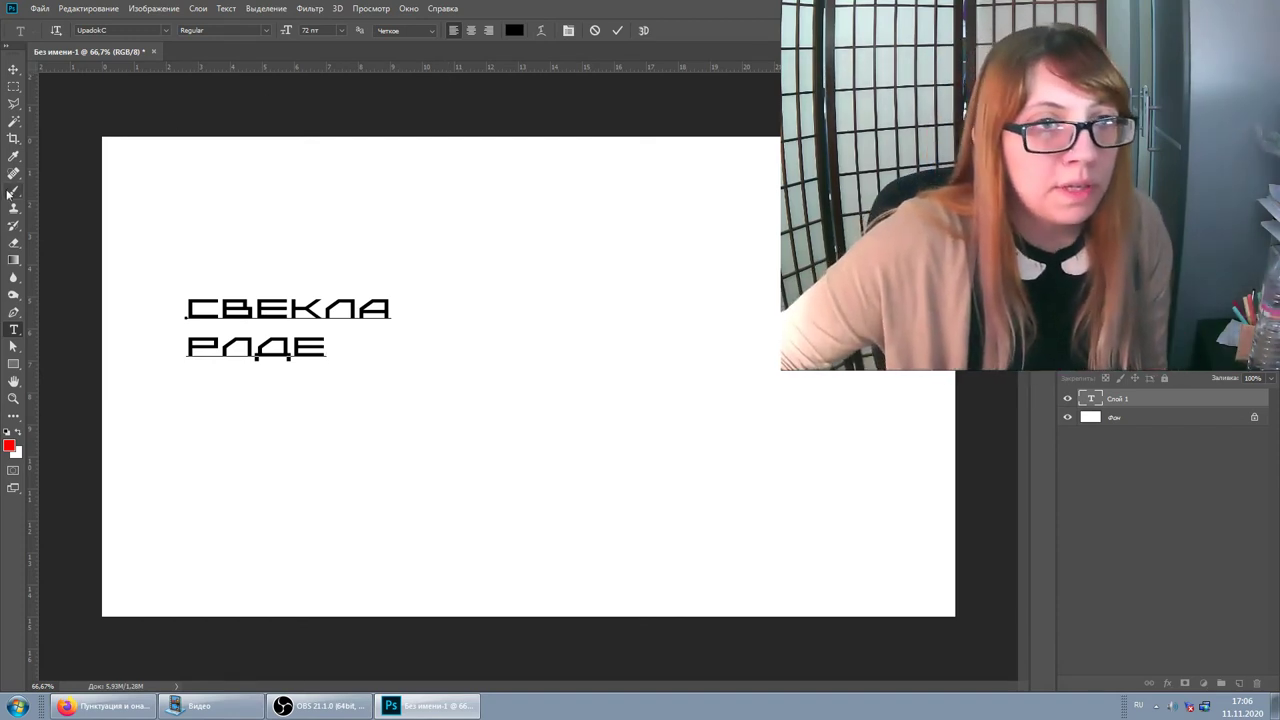
{"action": "left_click", "coordinate": [13, 191]}
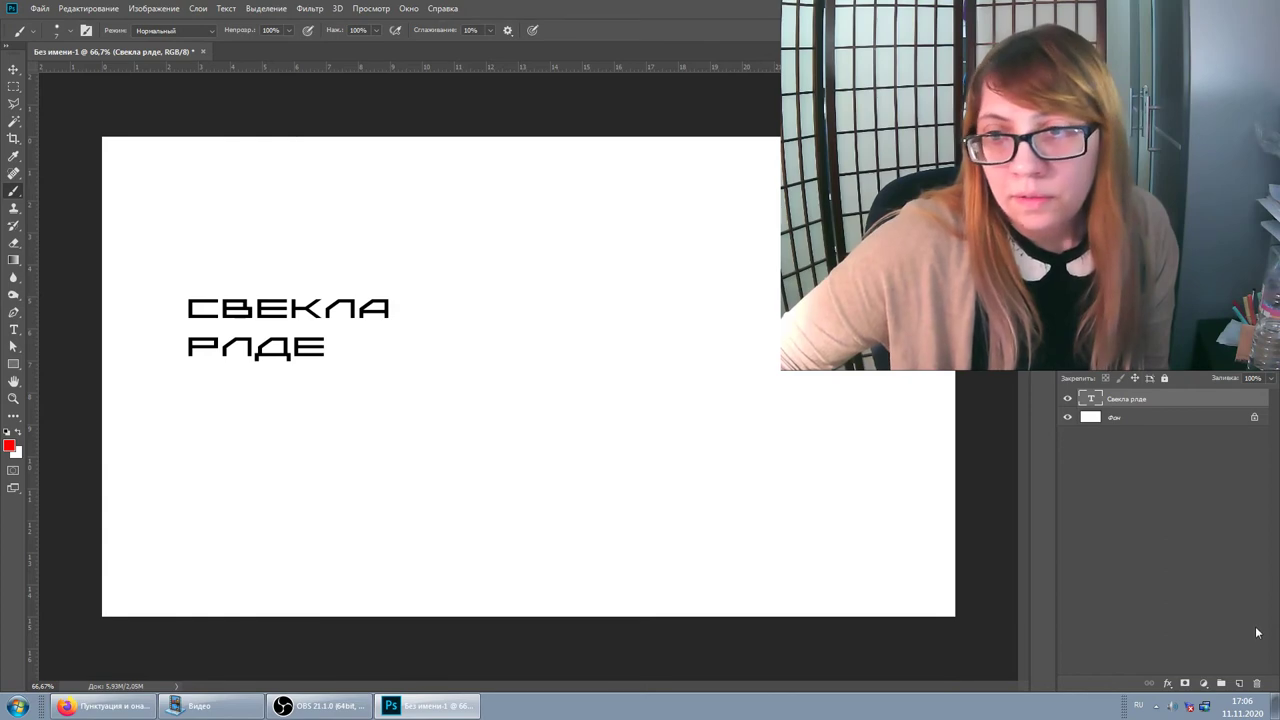
Step: On new layer Слой 1, paint two red dots above the final Е to form 'рлдё'
{"action": "left_click", "coordinate": [1239, 683]}
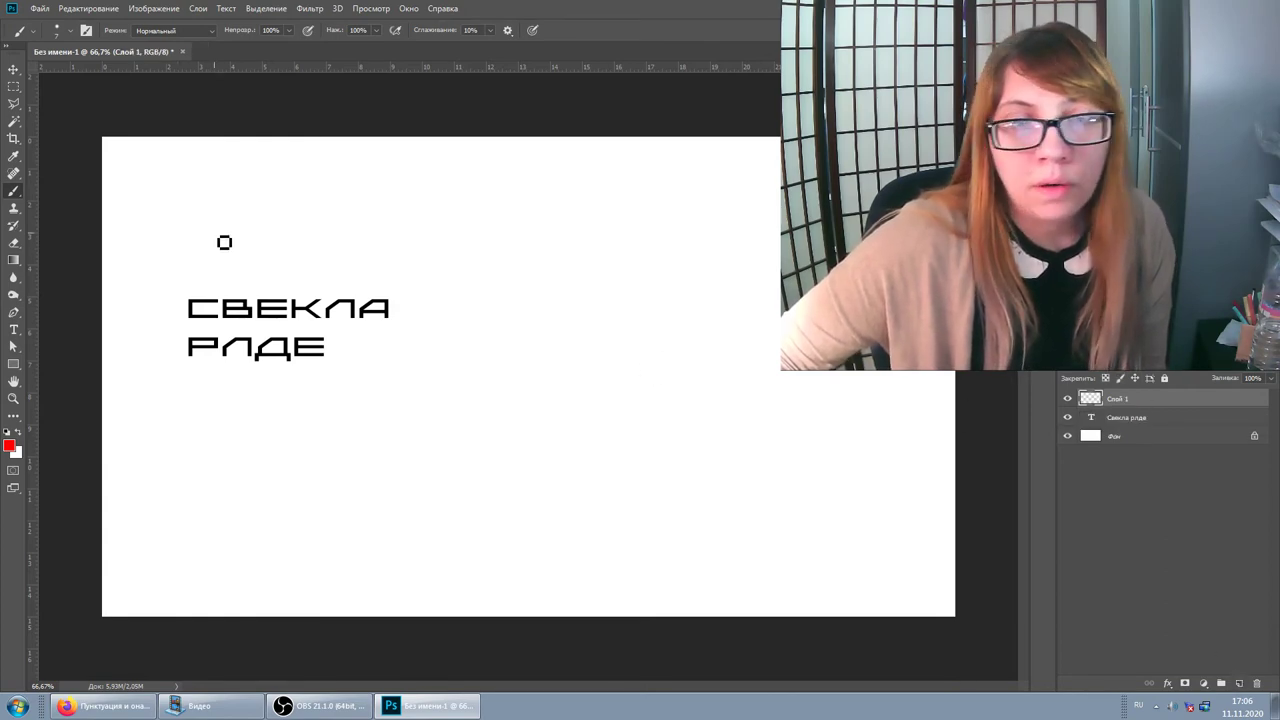
{"action": "left_click", "coordinate": [304, 337]}
{"action": "left_click", "coordinate": [317, 337]}
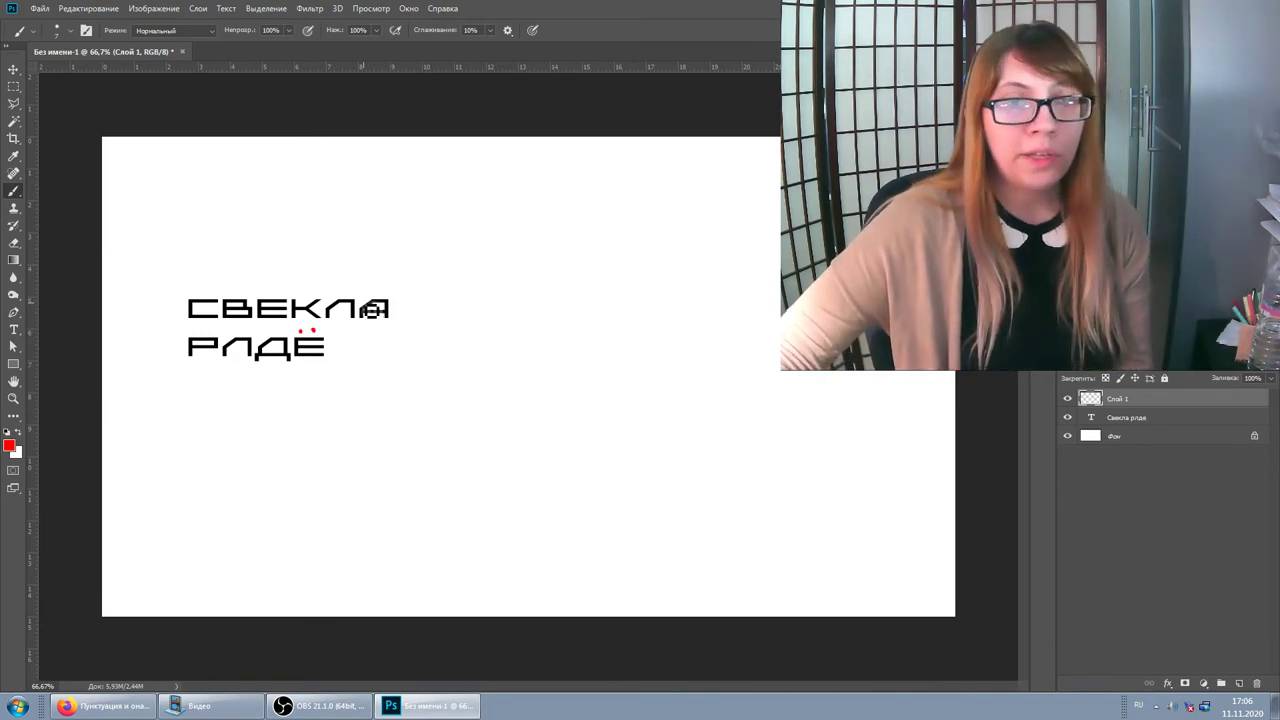
{"action": "left_click", "coordinate": [302, 329]}
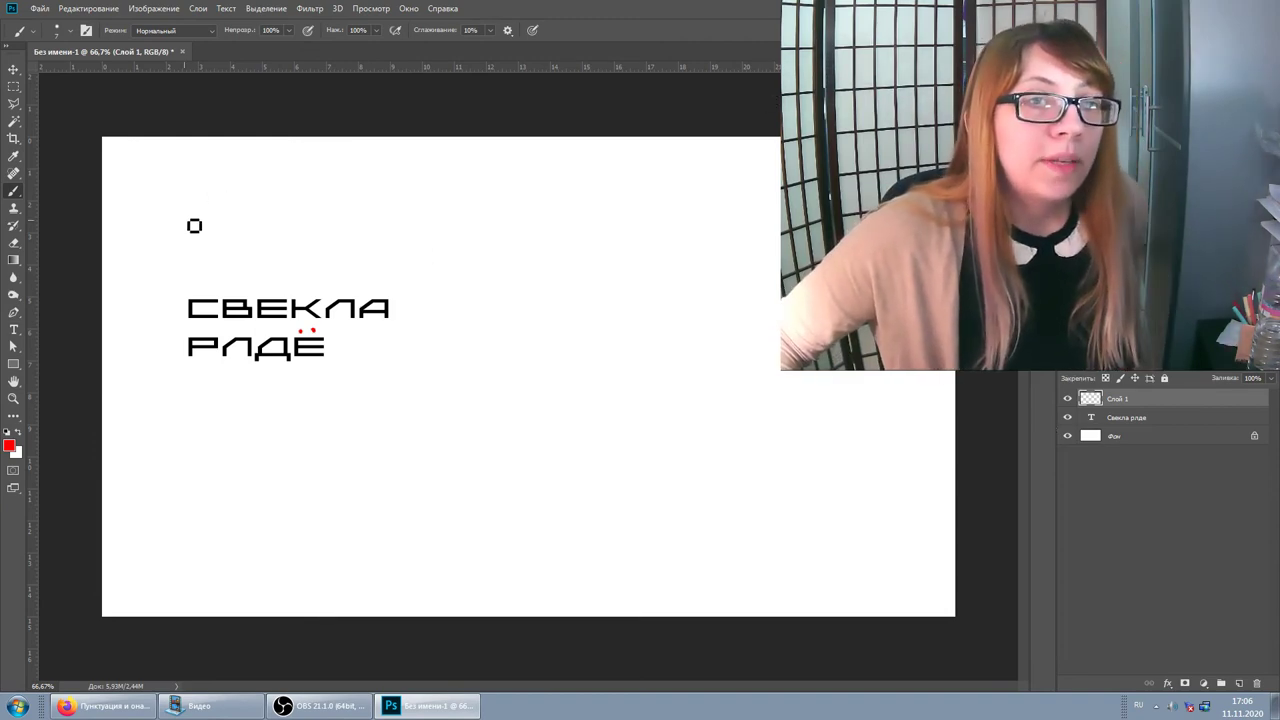
{"action": "key", "text": "t"}
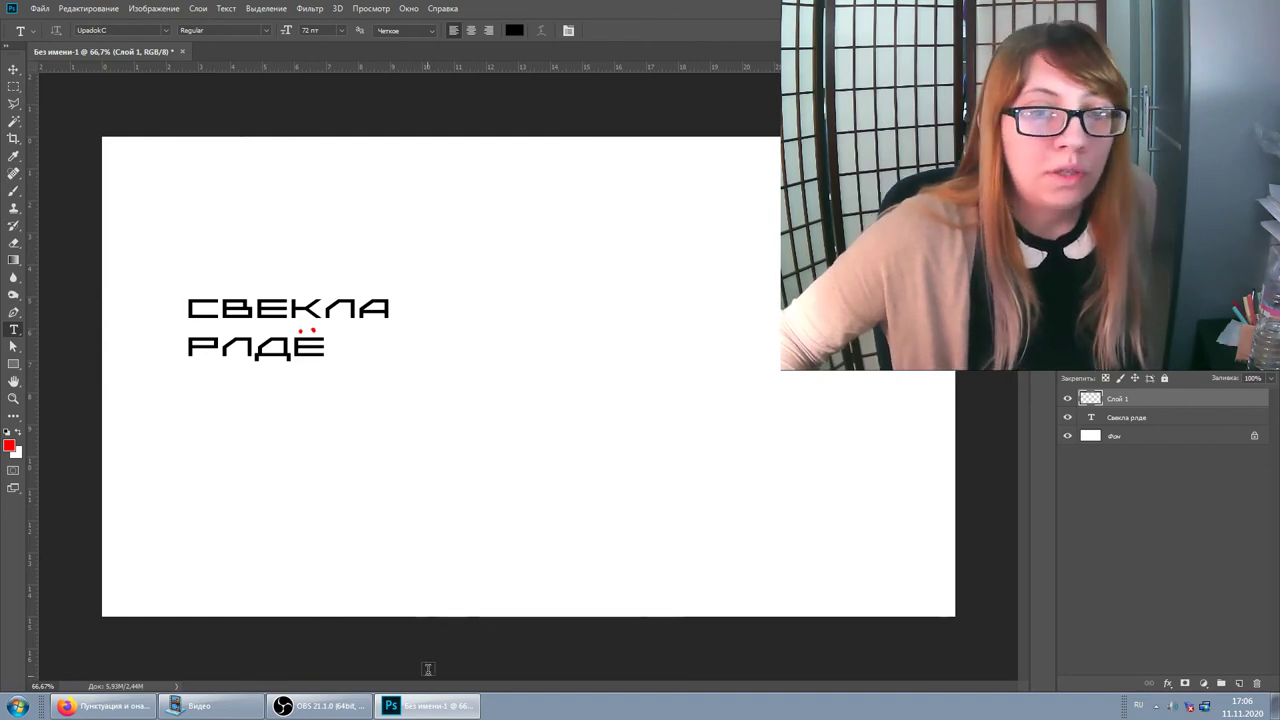
Step: Bring the OBS Studio 21.1.0 recording window in front of the finished Photoshop canvas
{"action": "left_click", "coordinate": [318, 706]}
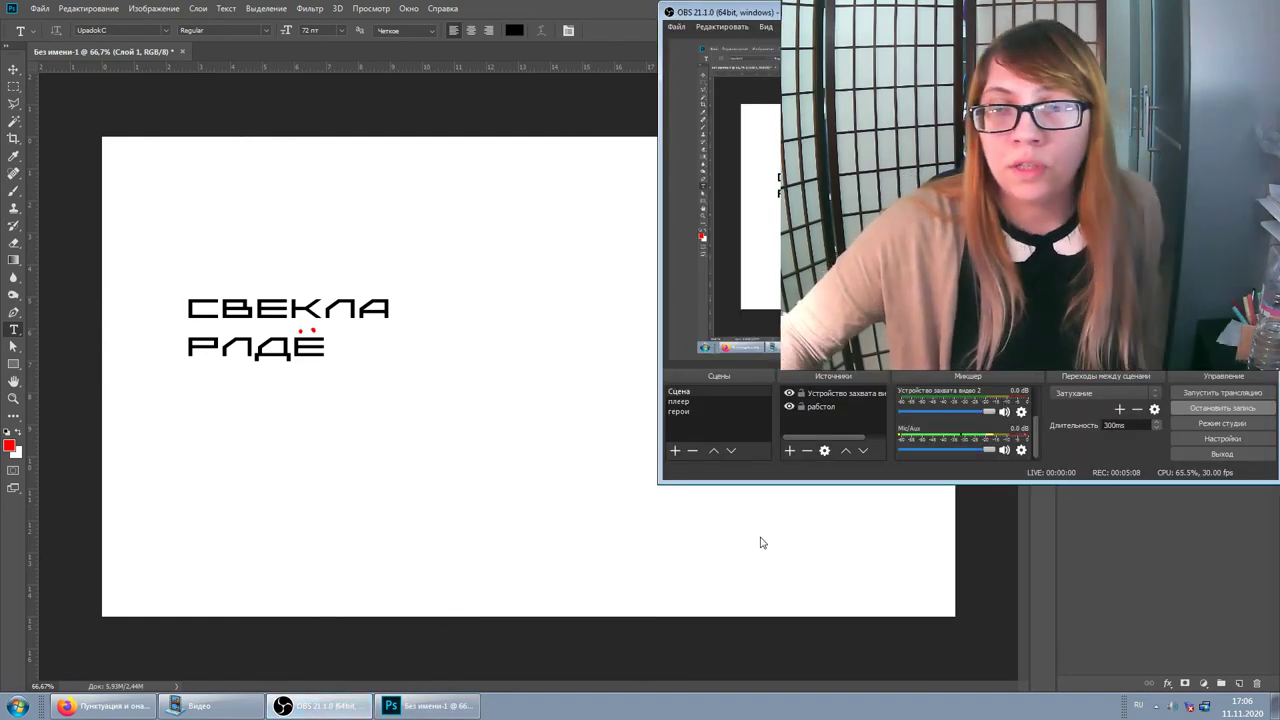